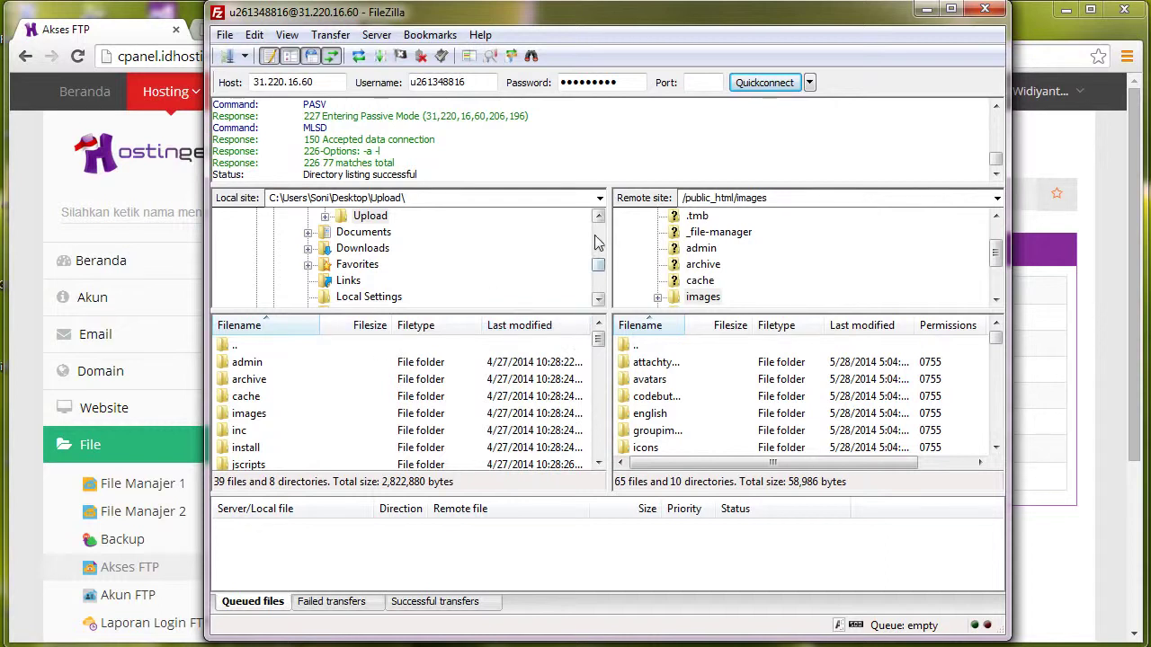
# - Upload the local Desktop\files\images\df folder into the server's /public_html/images folder
pyautogui.moveTo(598, 270); pyautogui.dragTo(598, 259)
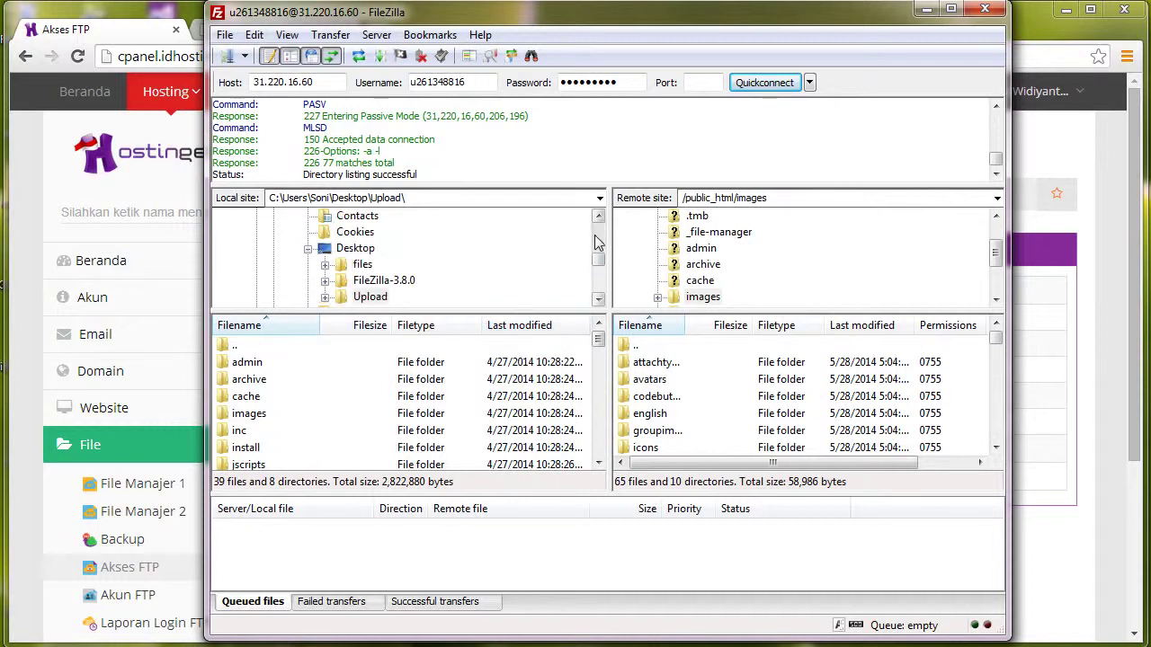
pyautogui.click(361, 266)
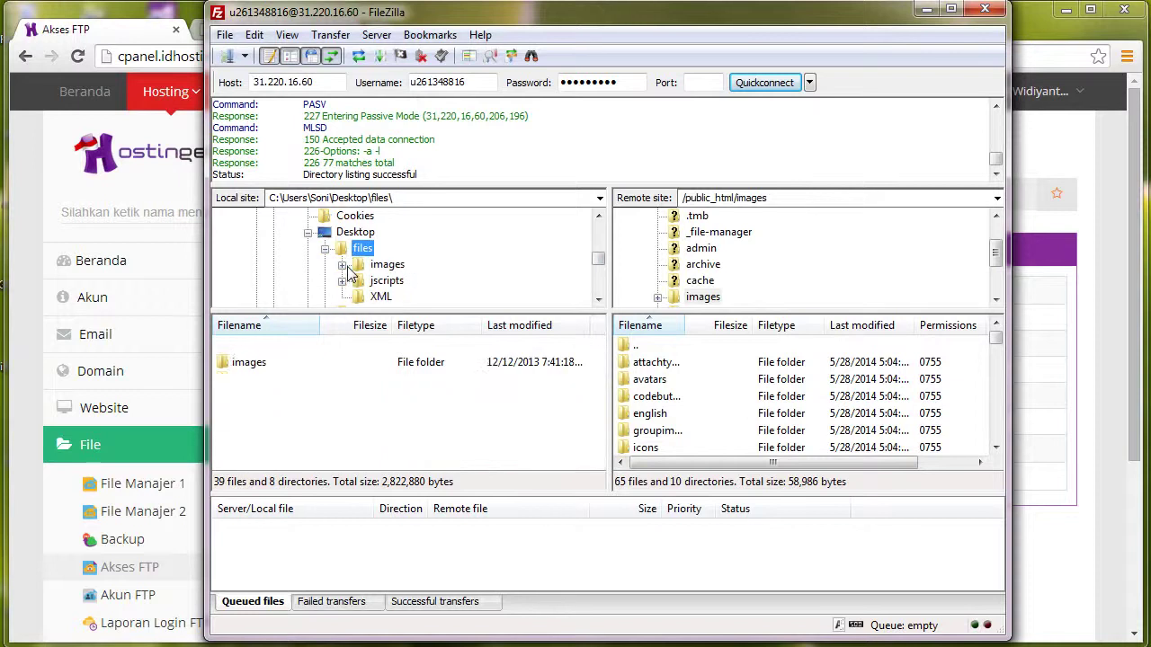
pyautogui.doubleClick(249, 363)
pyautogui.click(237, 366)
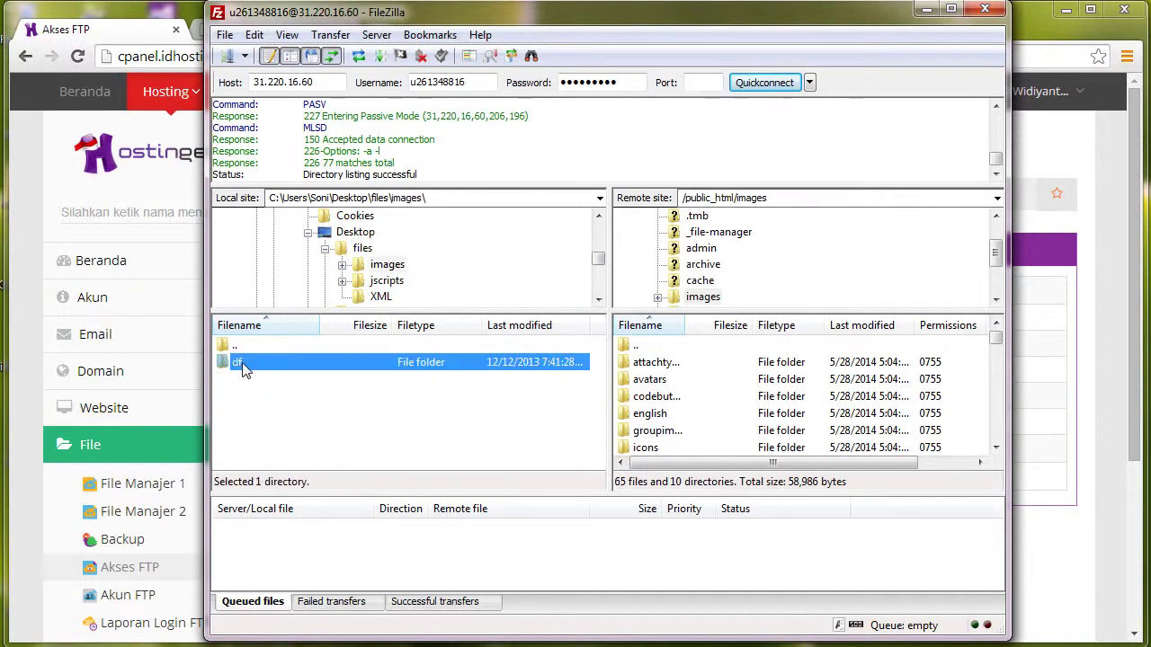
pyautogui.moveTo(236, 367); pyautogui.dragTo(410, 377)
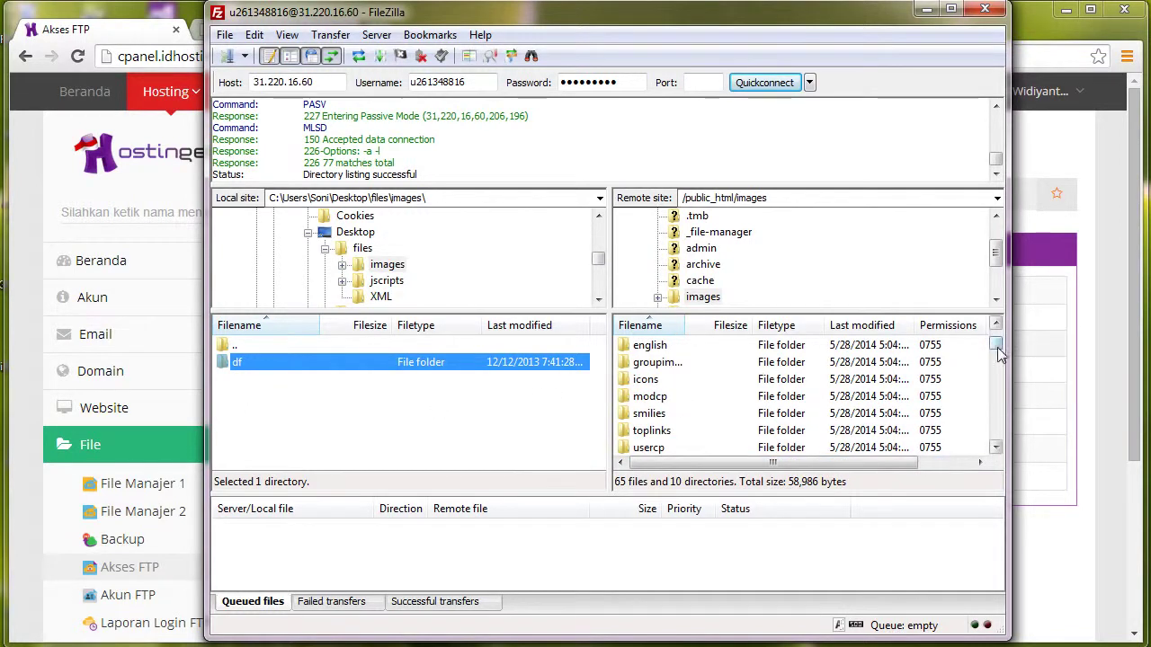
pyautogui.moveTo(997, 347); pyautogui.dragTo(998, 414)
pyautogui.moveTo(509, 362); pyautogui.dragTo(747, 412)
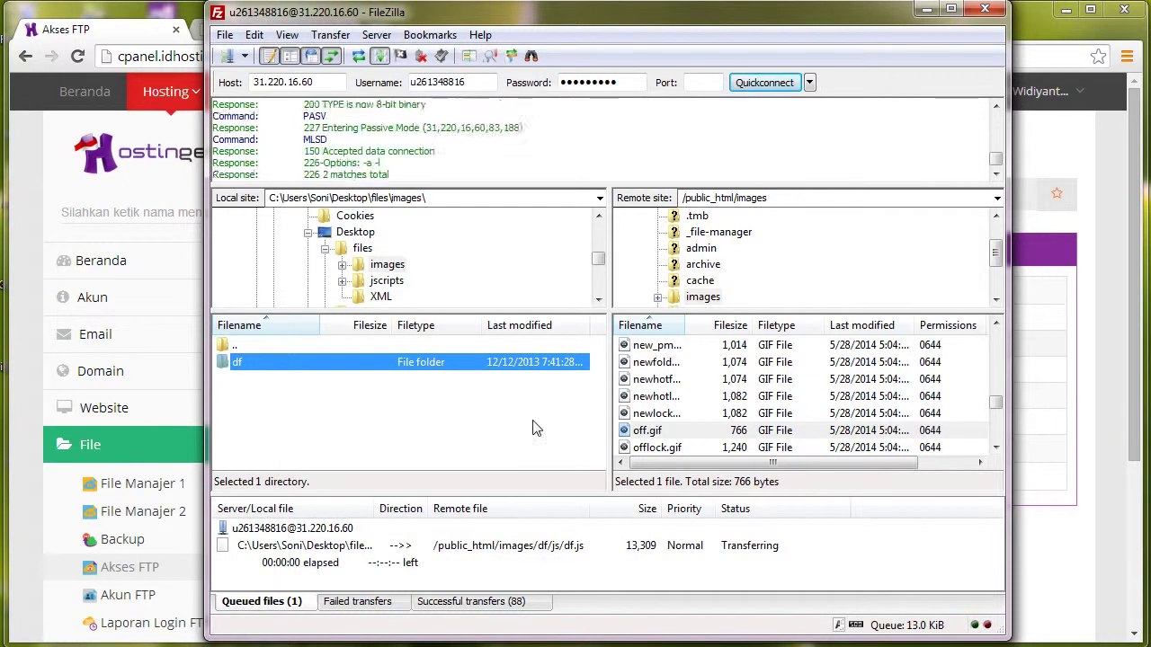
# - Browse locally to files\jscripts\editor_themes and select the tesla folder
pyautogui.doubleClick(236, 345)
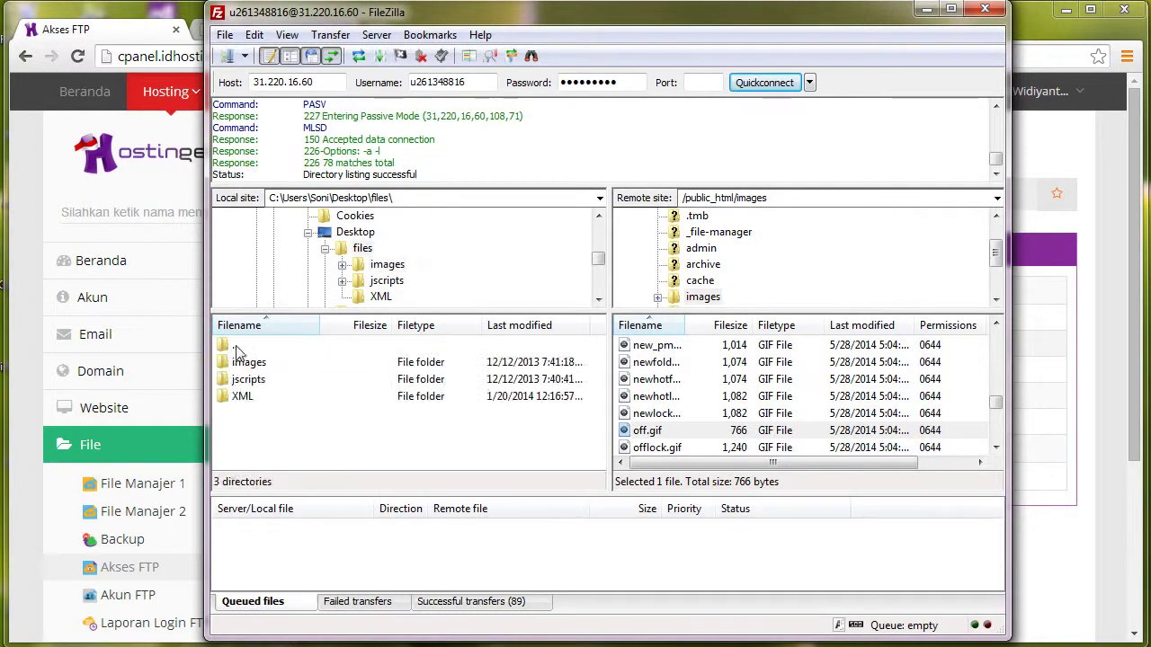
pyautogui.doubleClick(248, 380)
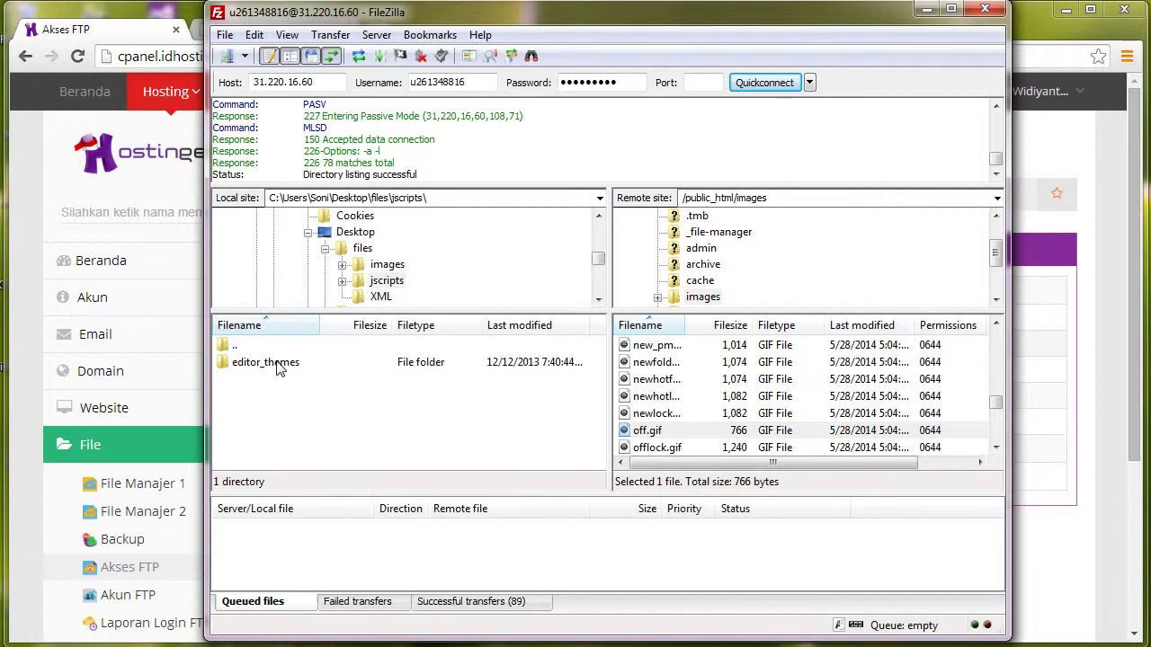
pyautogui.doubleClick(265, 362)
pyautogui.click(266, 364)
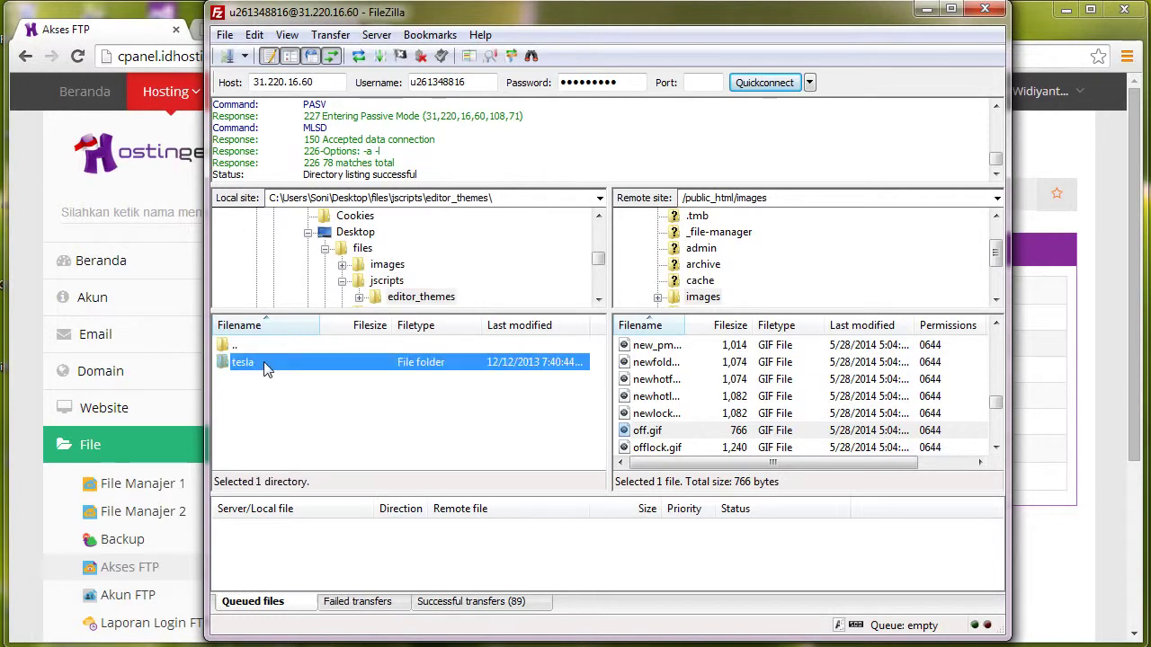
# - Move the remote pane up from images to /public_html
pyautogui.scroll(5, 996, 365)
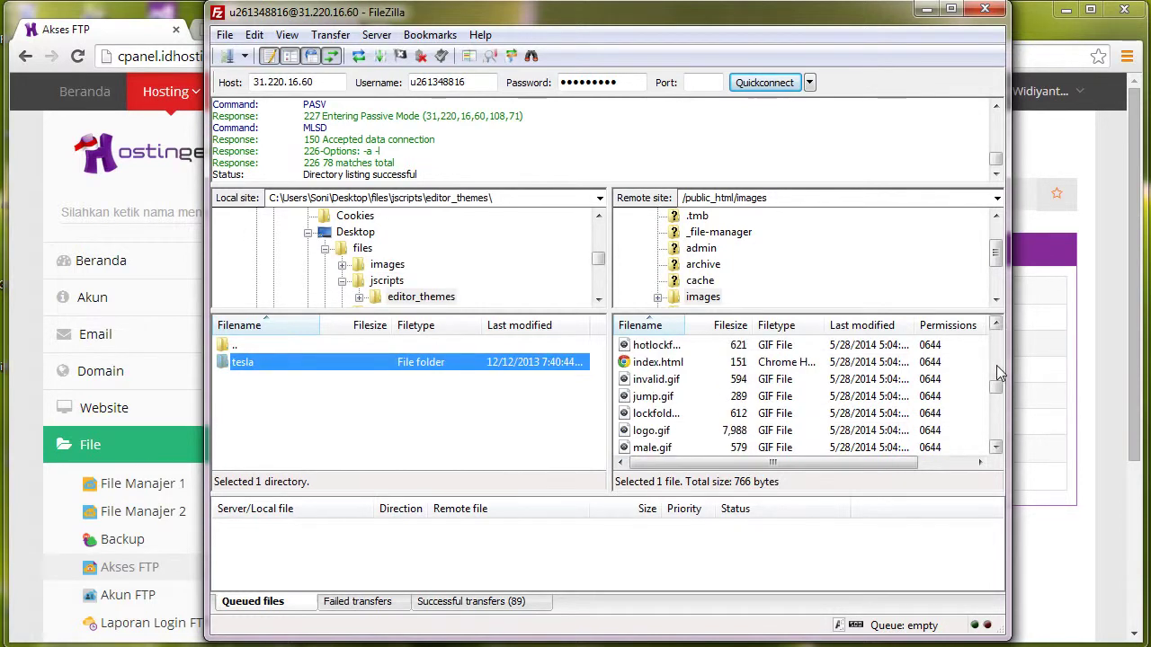
pyautogui.moveTo(996, 386); pyautogui.dragTo(995, 334)
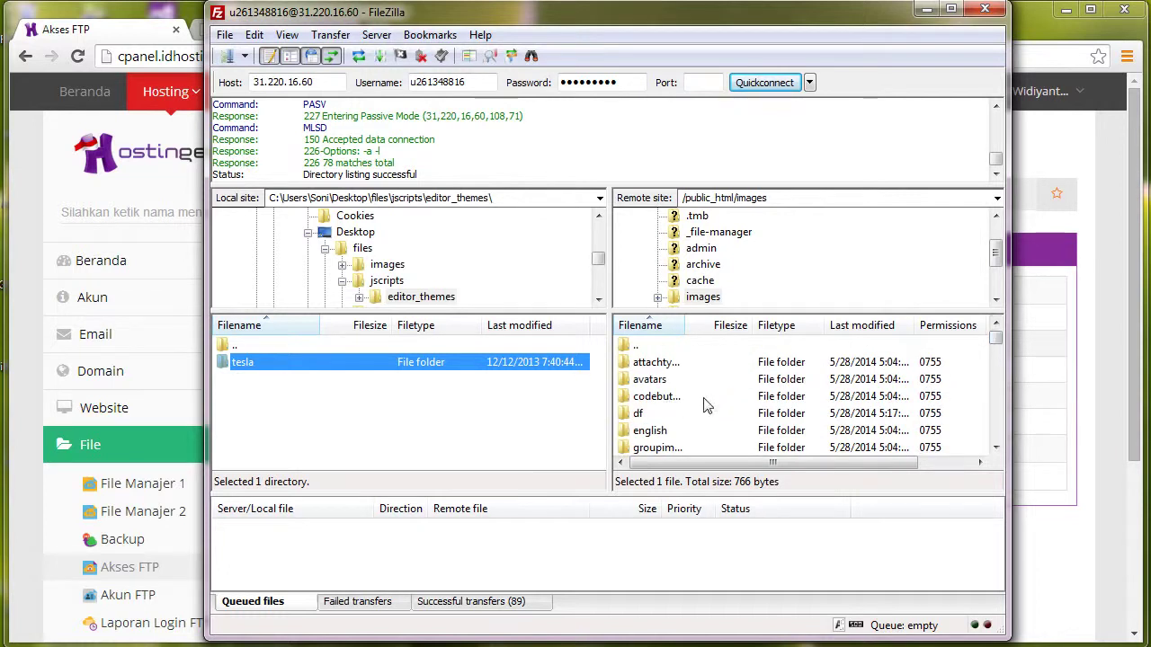
pyautogui.doubleClick(636, 348)
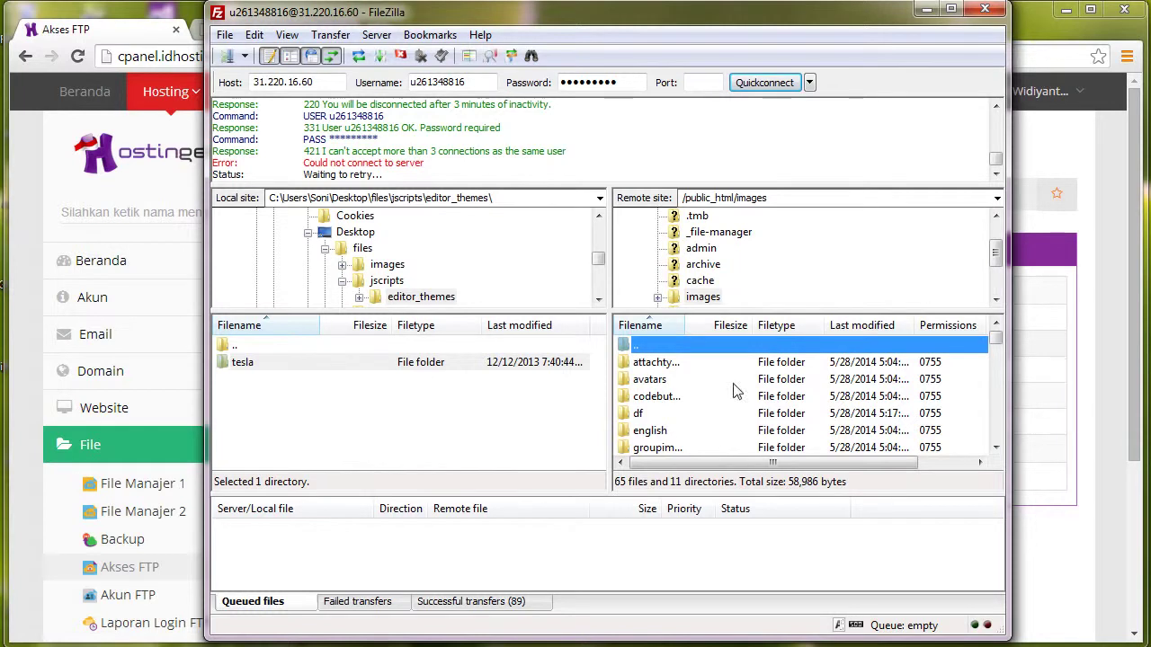
# - Open /public_html/jscripts/editor_themes in the remote pane
pyautogui.click(999, 423)
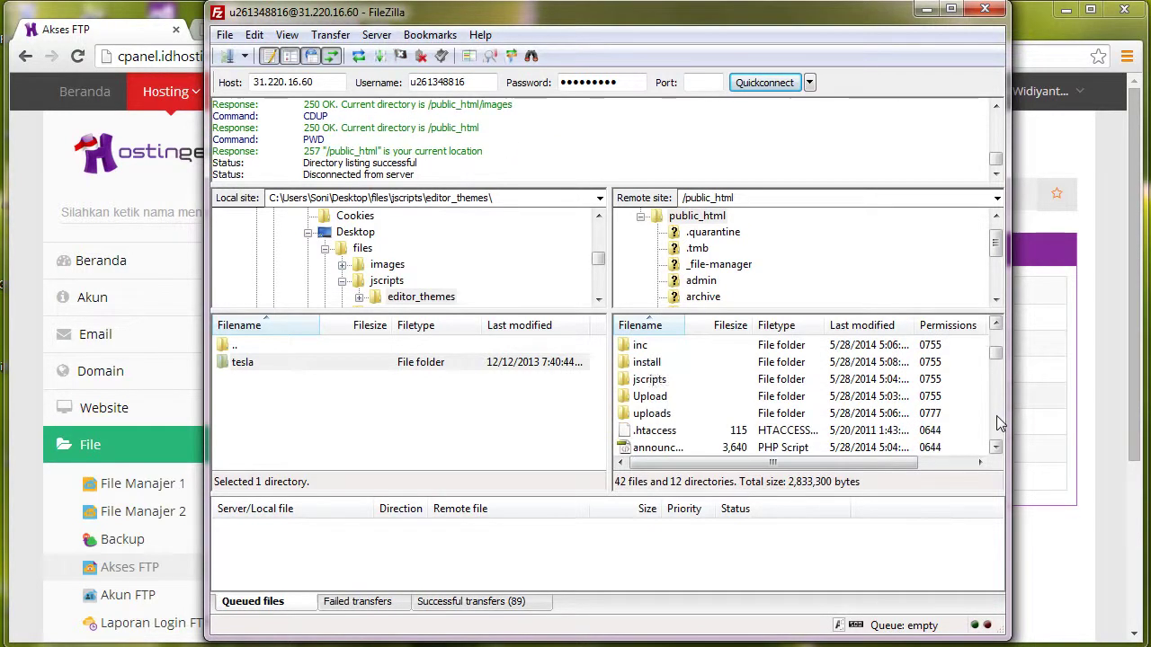
pyautogui.click(647, 380)
pyautogui.doubleClick(648, 379)
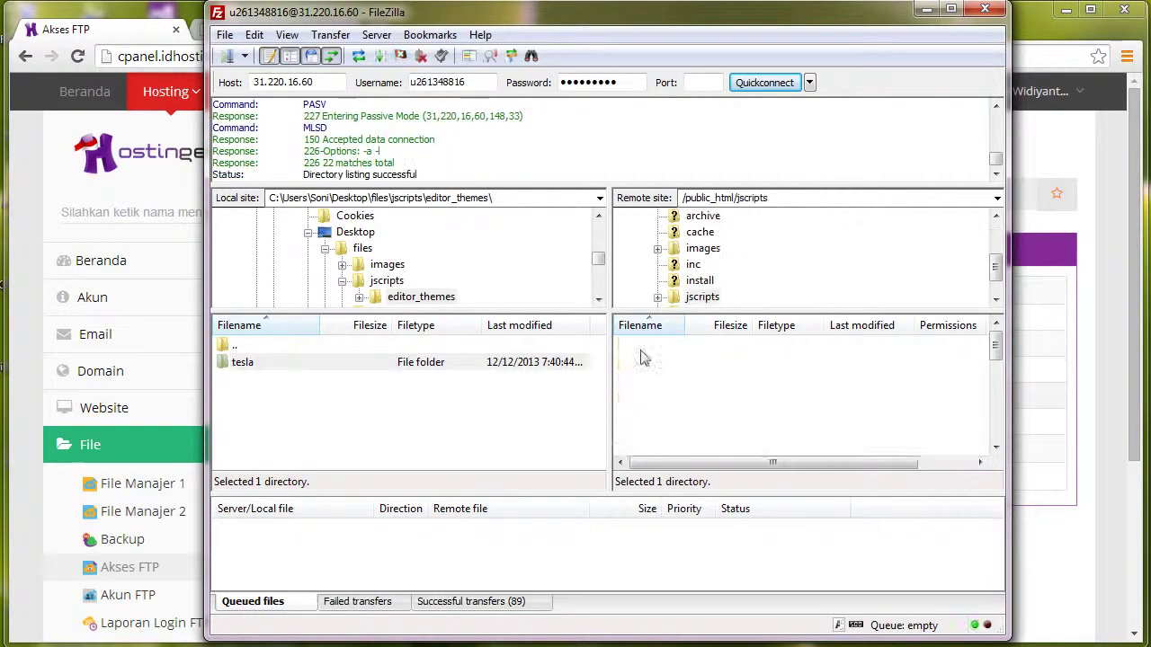
pyautogui.doubleClick(643, 363)
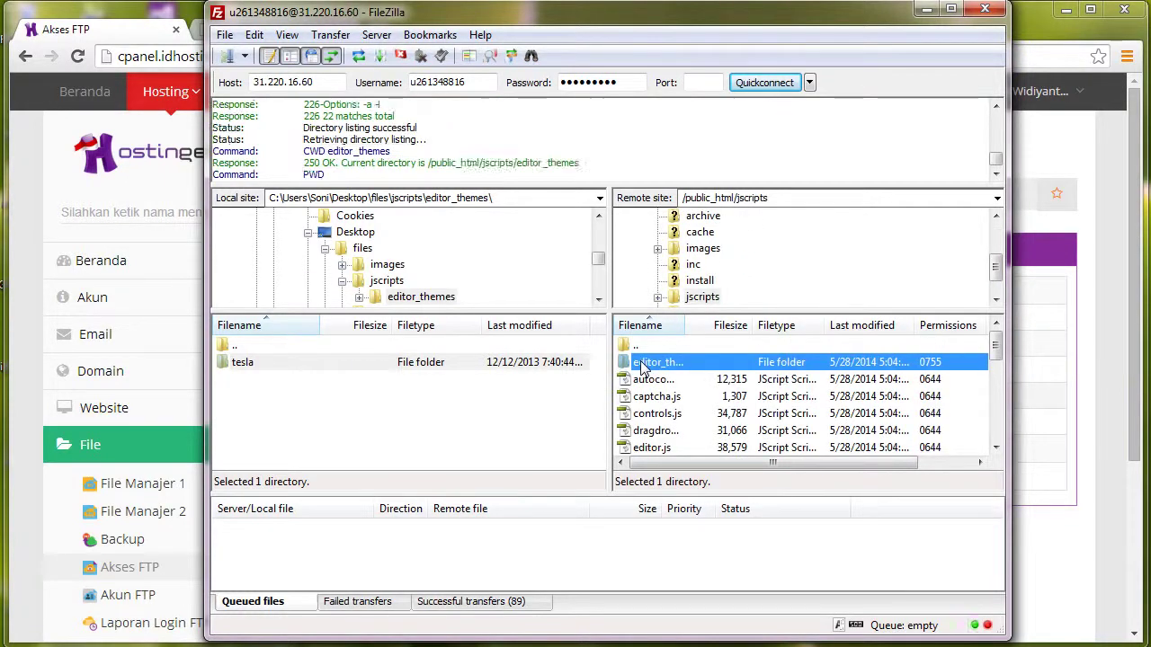
# - Upload the local tesla folder into editor_themes and let all 100 transfers finish
pyautogui.click(530, 363)
pyautogui.moveTo(445, 364); pyautogui.dragTo(692, 441)
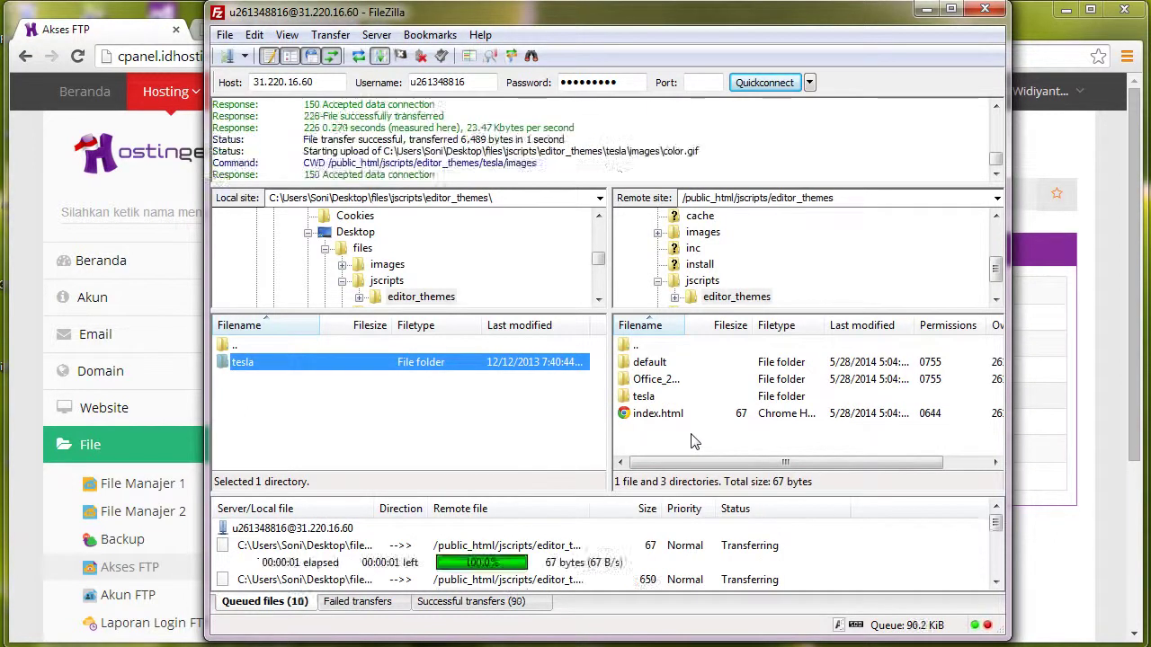
pyautogui.scroll(-1, 996, 562)
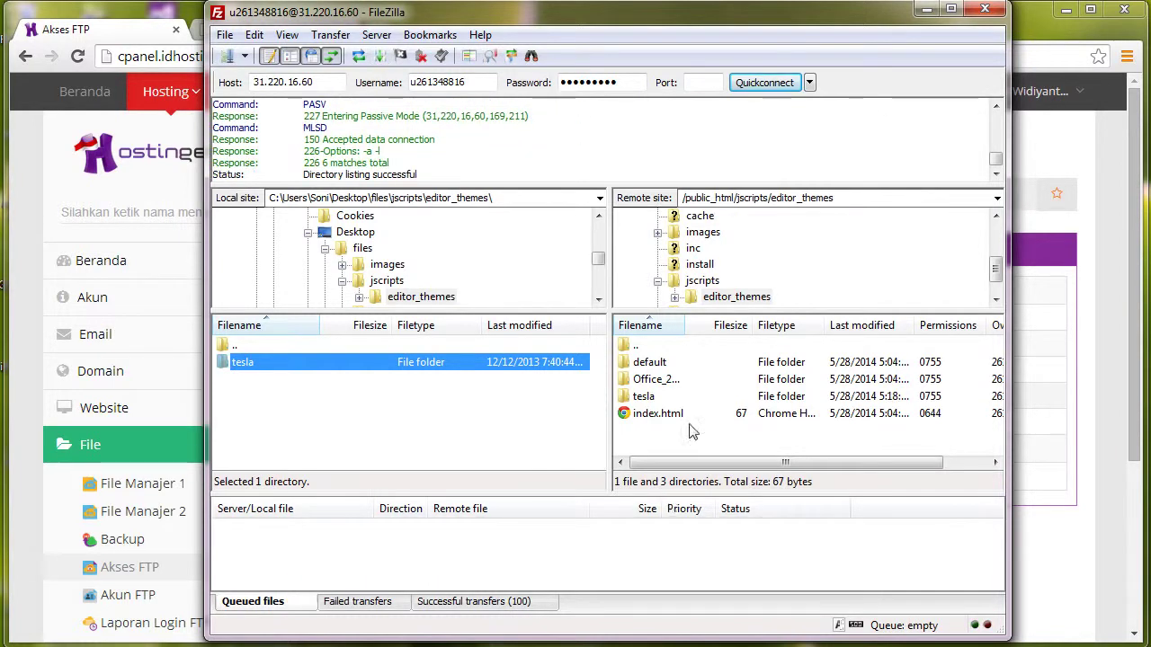
pyautogui.click(926, 11)
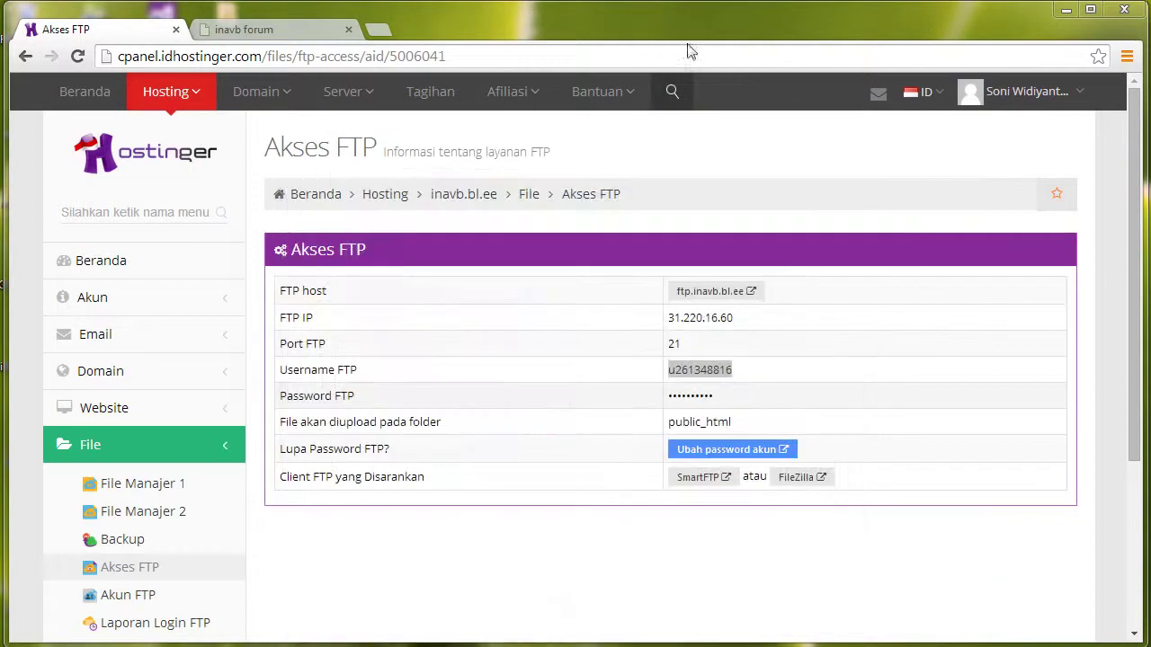
# - Log into the inavb forum's MyBB Admin CP with the admin username and password
pyautogui.click(257, 28)
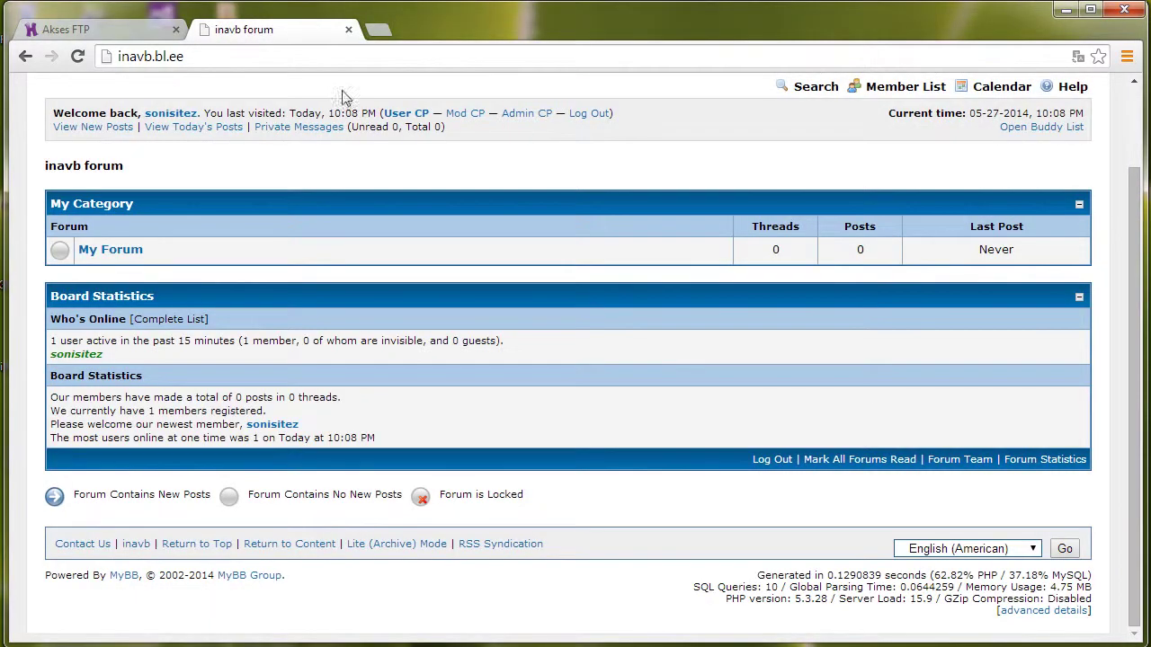
pyautogui.click(520, 115)
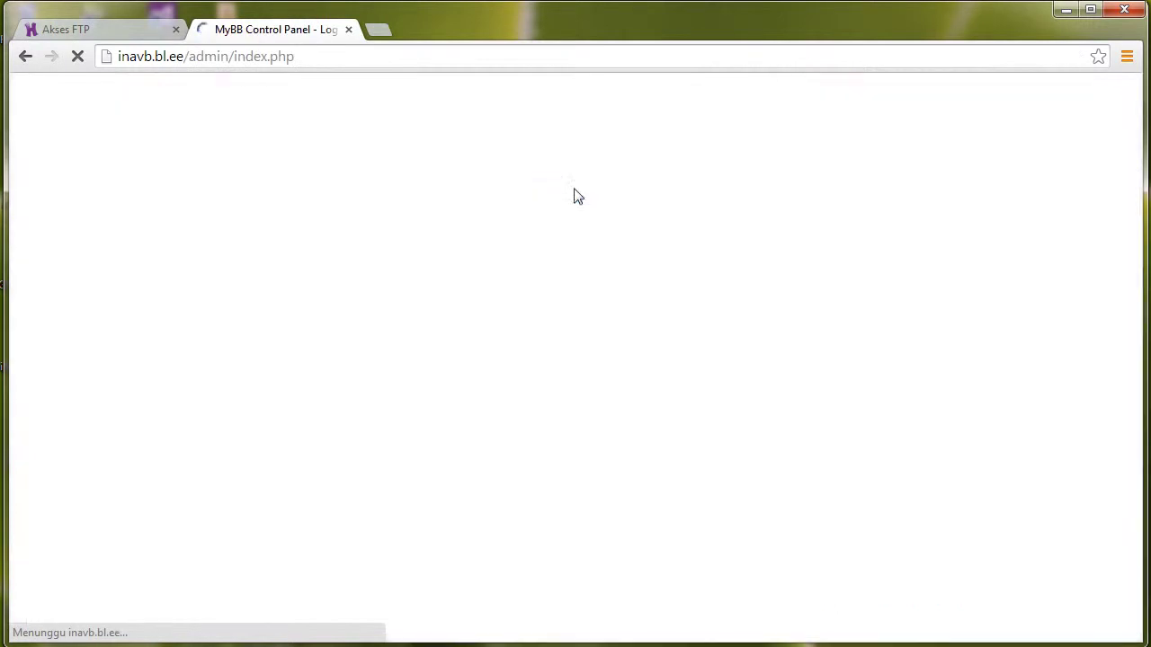
pyautogui.write('sonisitez')
pyautogui.press('Tab')
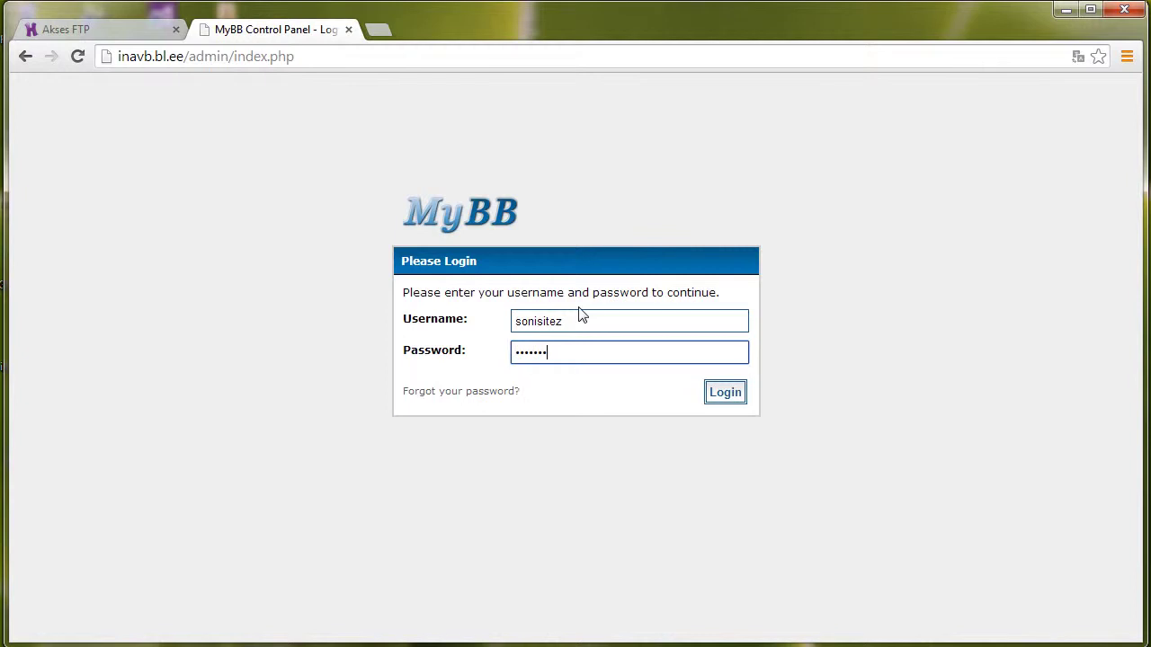
pyautogui.press('Return')
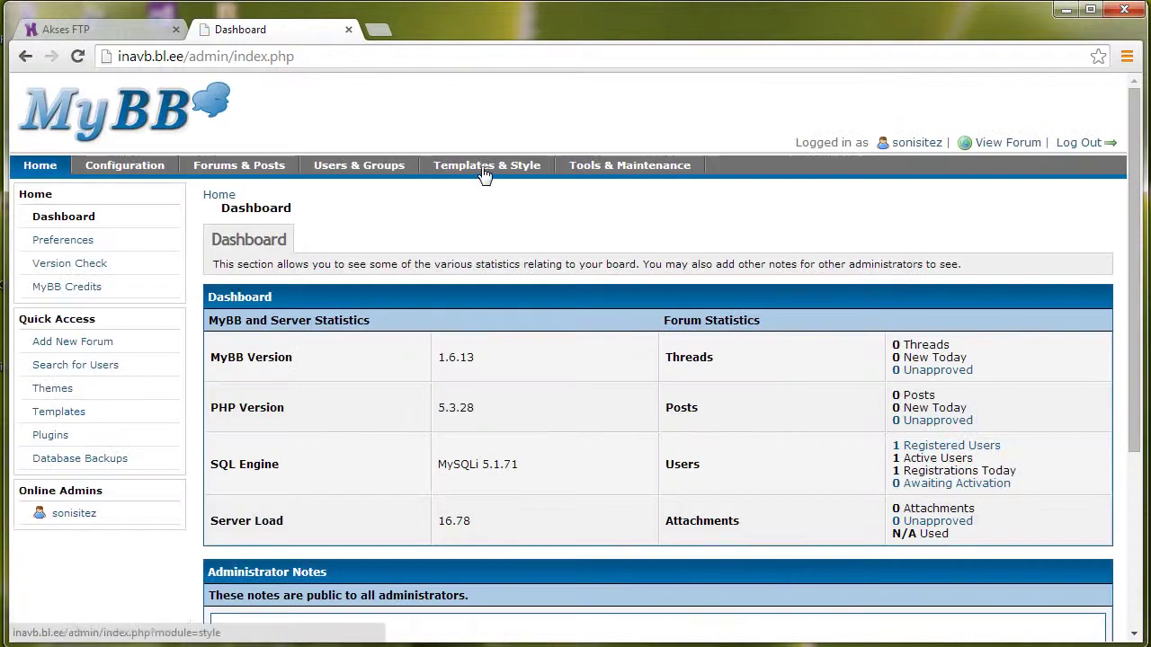
# - Start a theme import named 'inavb theme' with Ignore Version Compatibility ticked
pyautogui.click(481, 168)
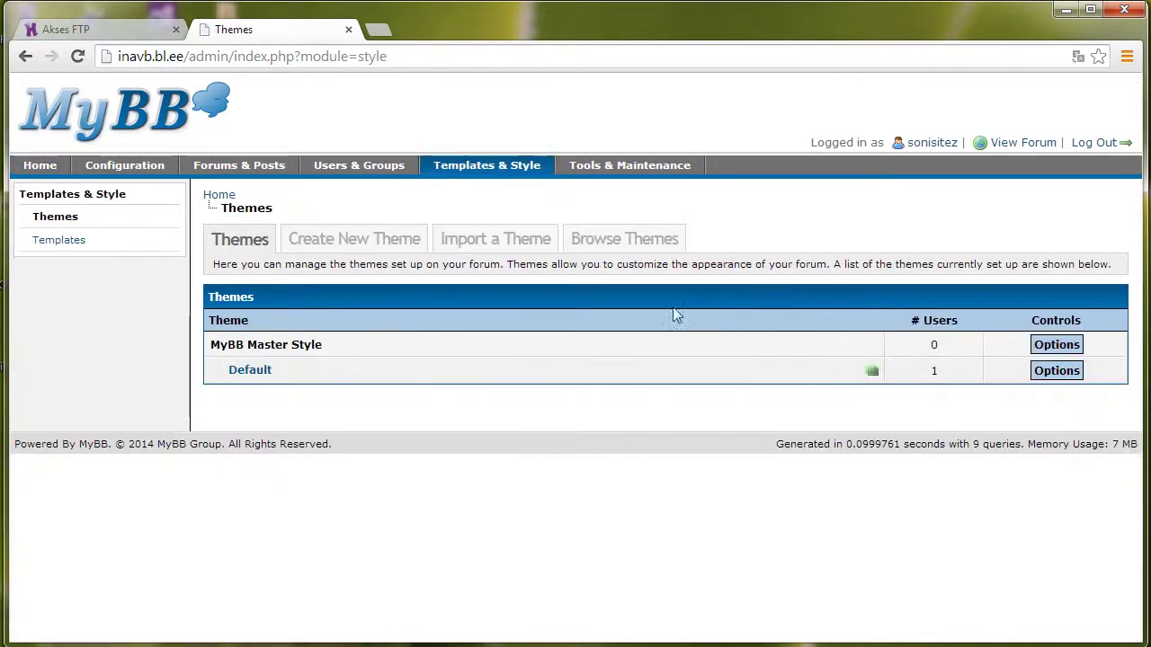
pyautogui.click(522, 241)
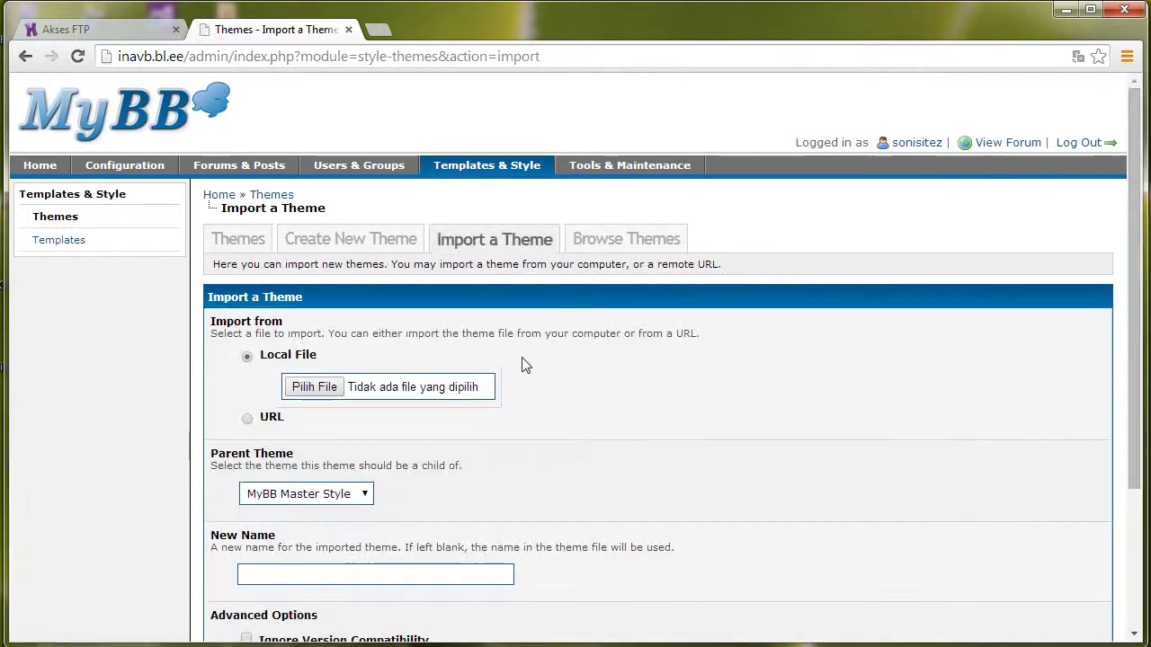
pyautogui.click(391, 567)
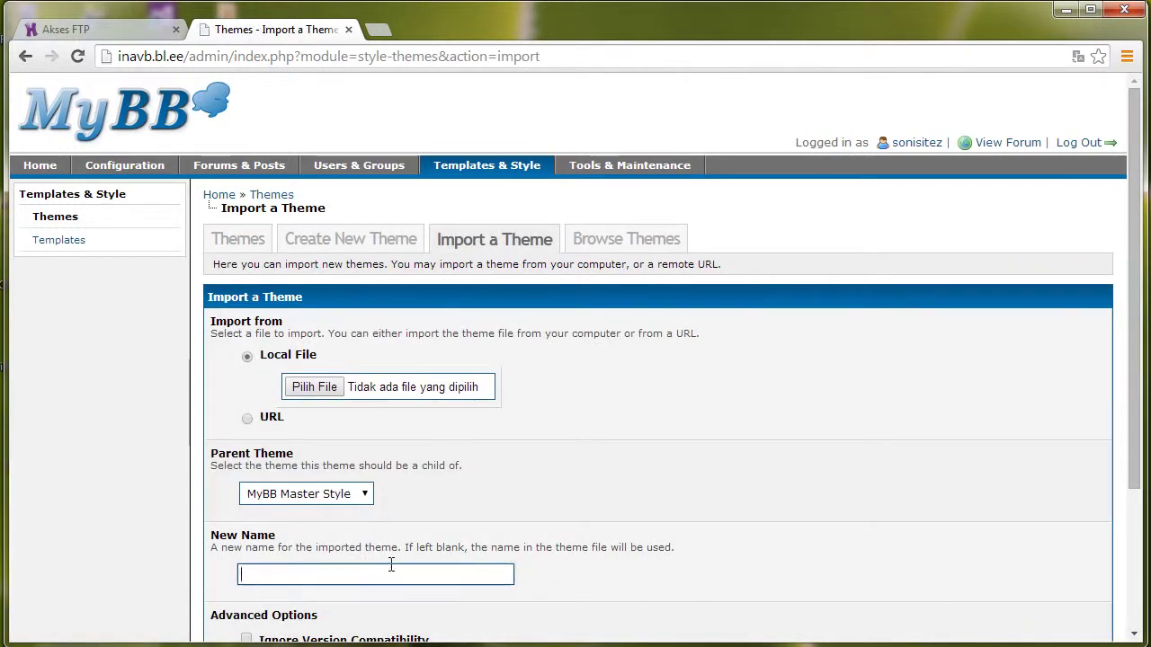
pyautogui.write('inavb theme')
pyautogui.moveTo(1136, 391); pyautogui.dragTo(1139, 621)
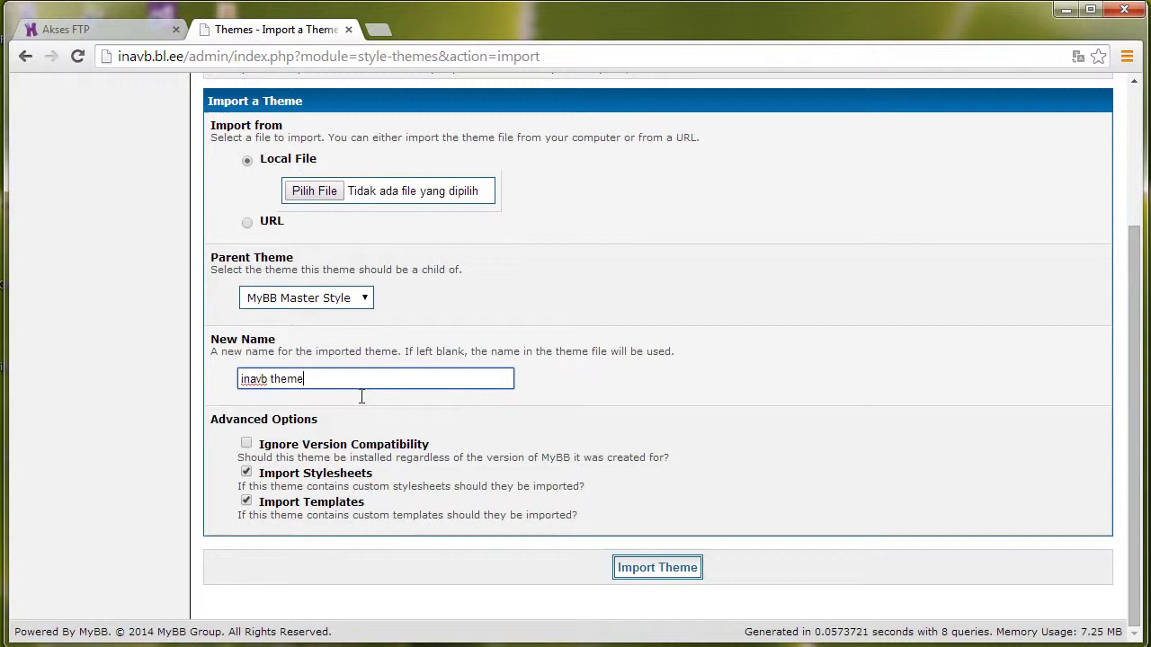
pyautogui.click(247, 444)
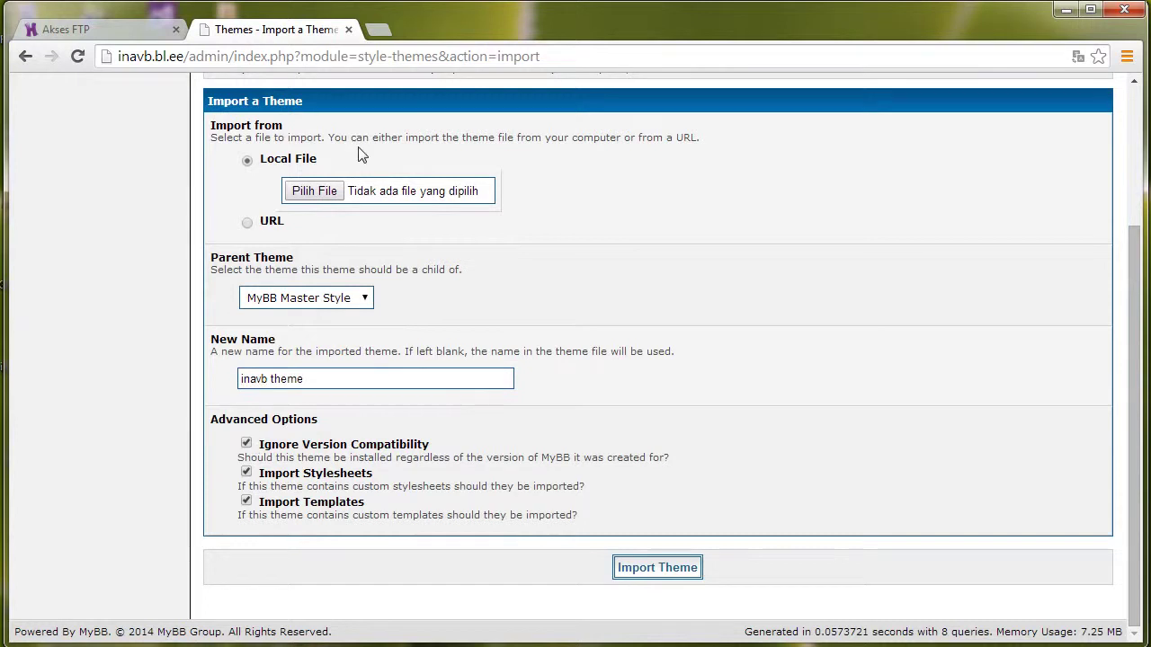
# - Choose files\XML\TeslaDark-theme.xml as the theme file and import it
pyautogui.click(301, 194)
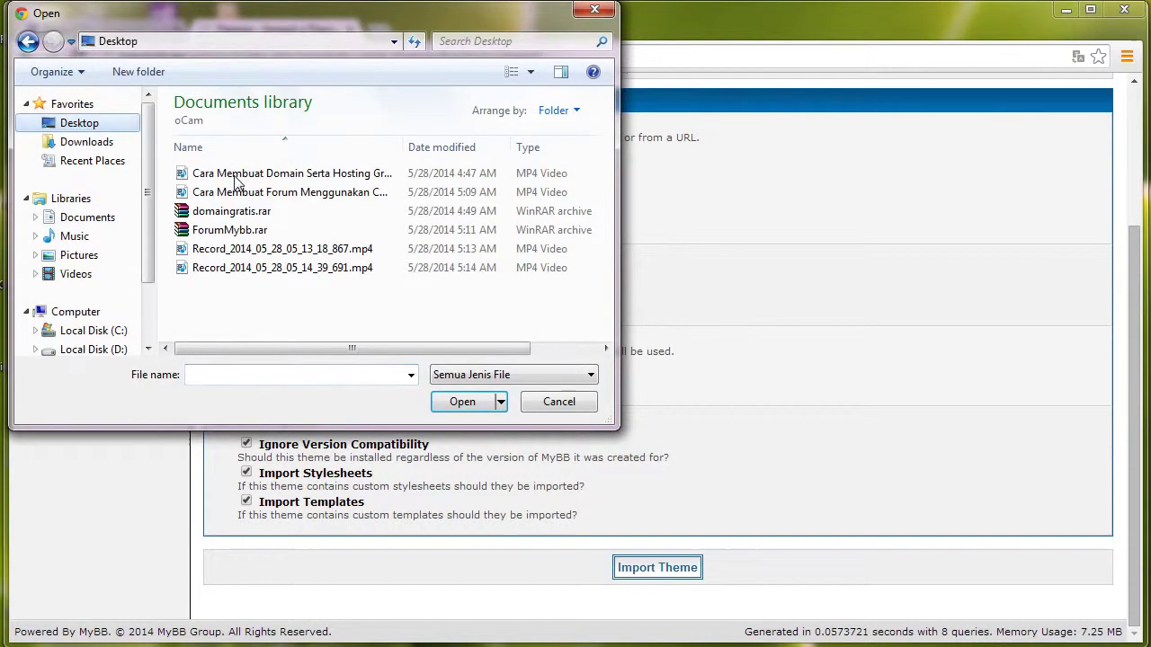
pyautogui.press('f')
pyautogui.press('Return')
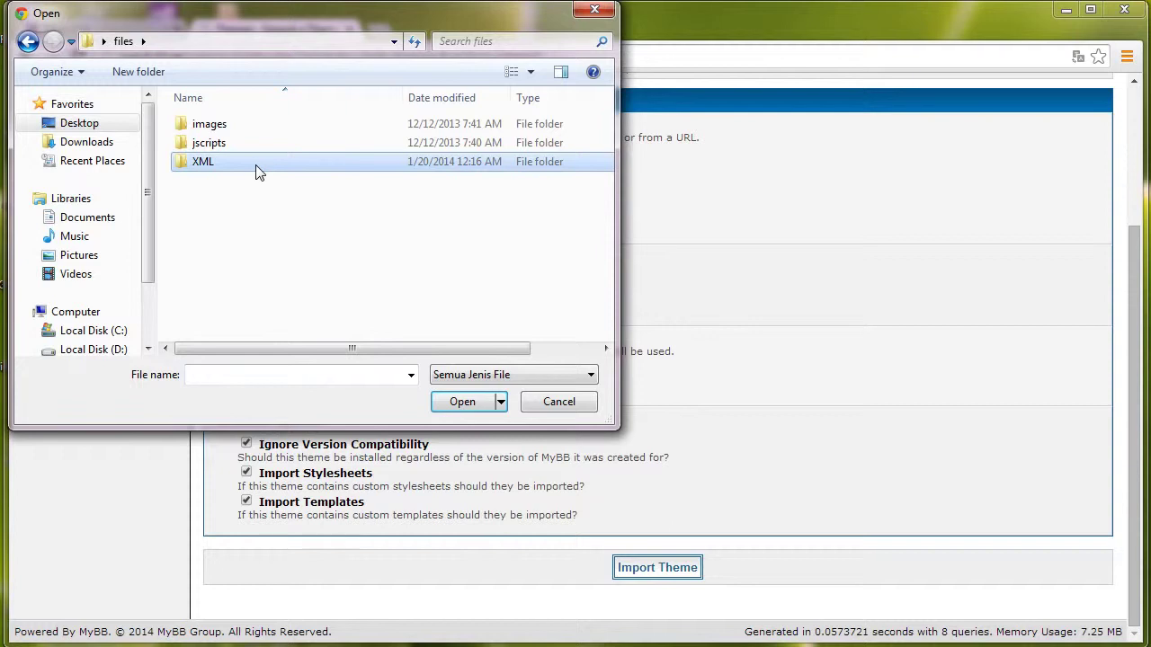
pyautogui.doubleClick(250, 157)
pyautogui.doubleClick(240, 124)
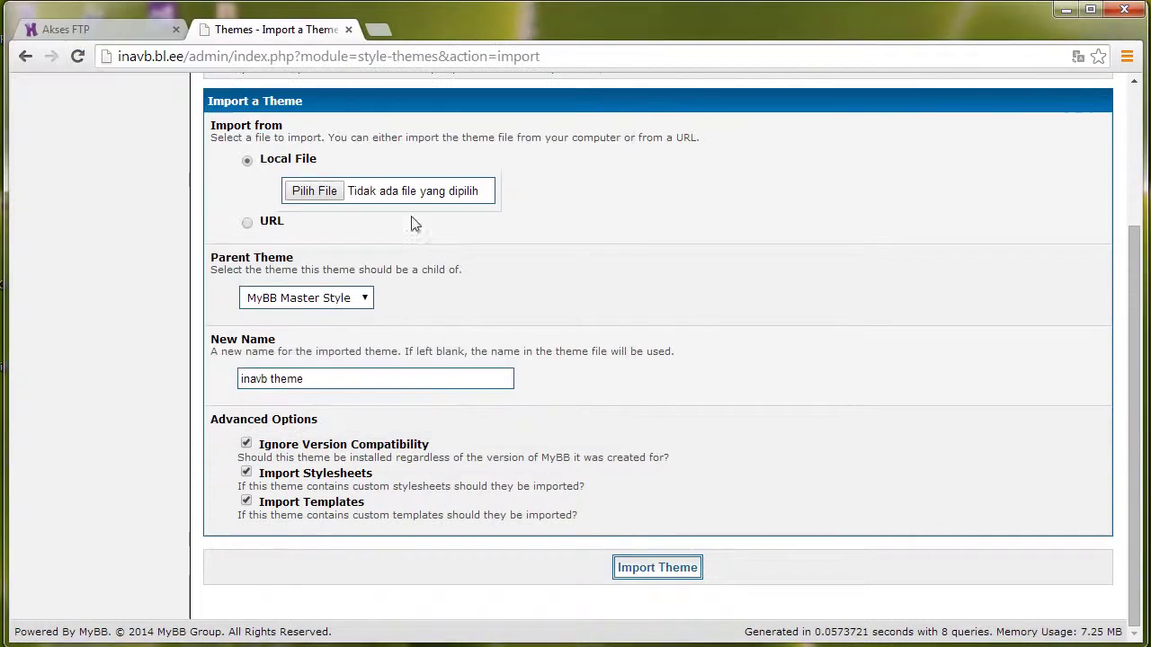
pyautogui.click(655, 568)
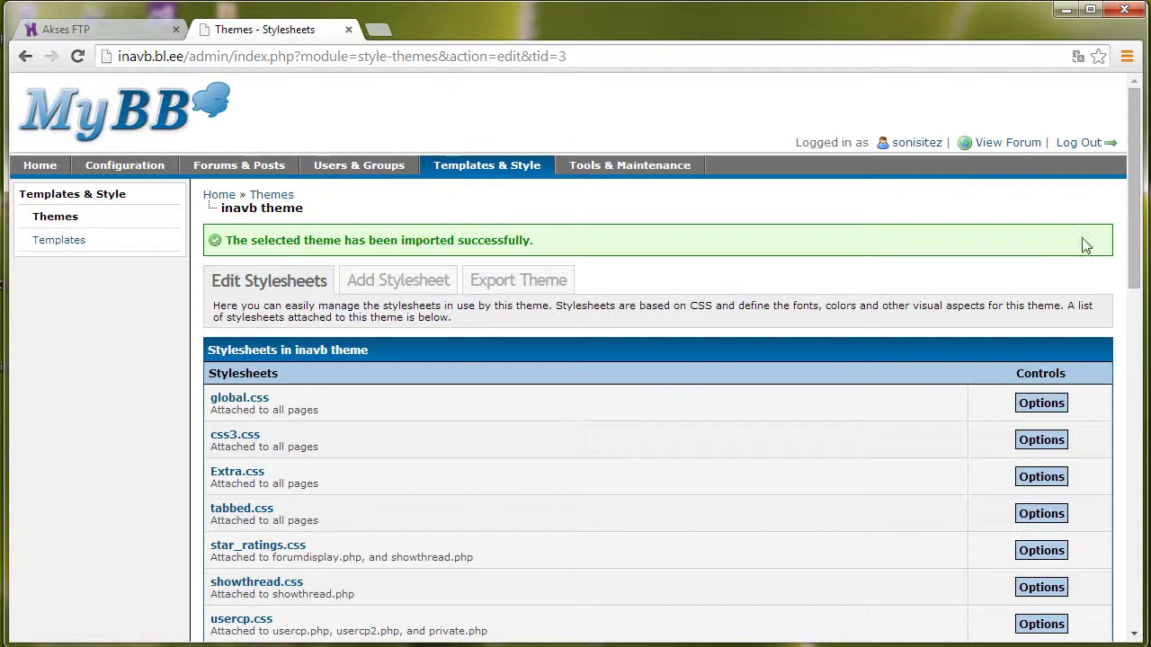
# - Save inavb theme's properties (Tesla editor style, images/df directory) and return to the Themes list
pyautogui.moveTo(1138, 258); pyautogui.dragTo(1136, 600)
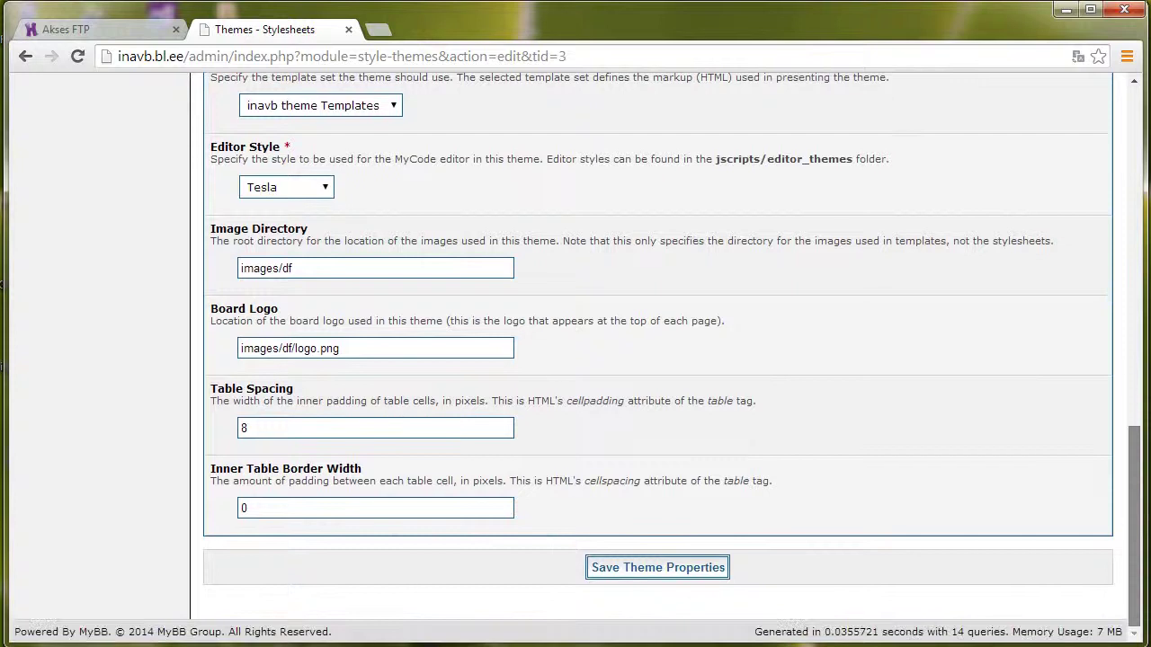
pyautogui.click(676, 572)
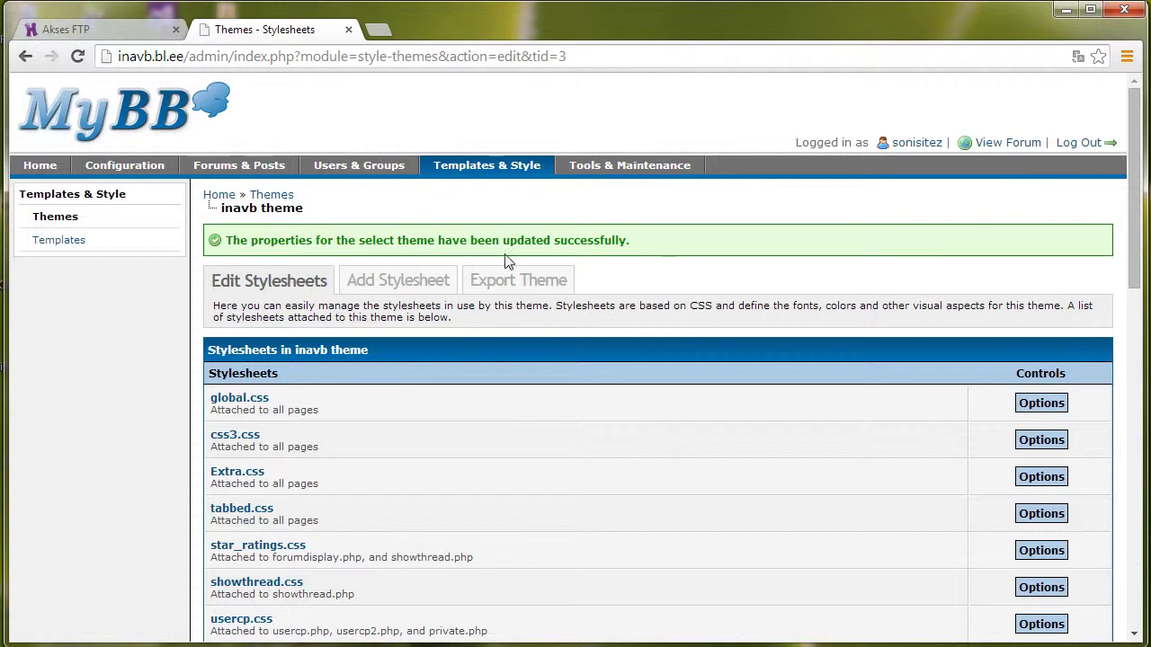
pyautogui.click(459, 167)
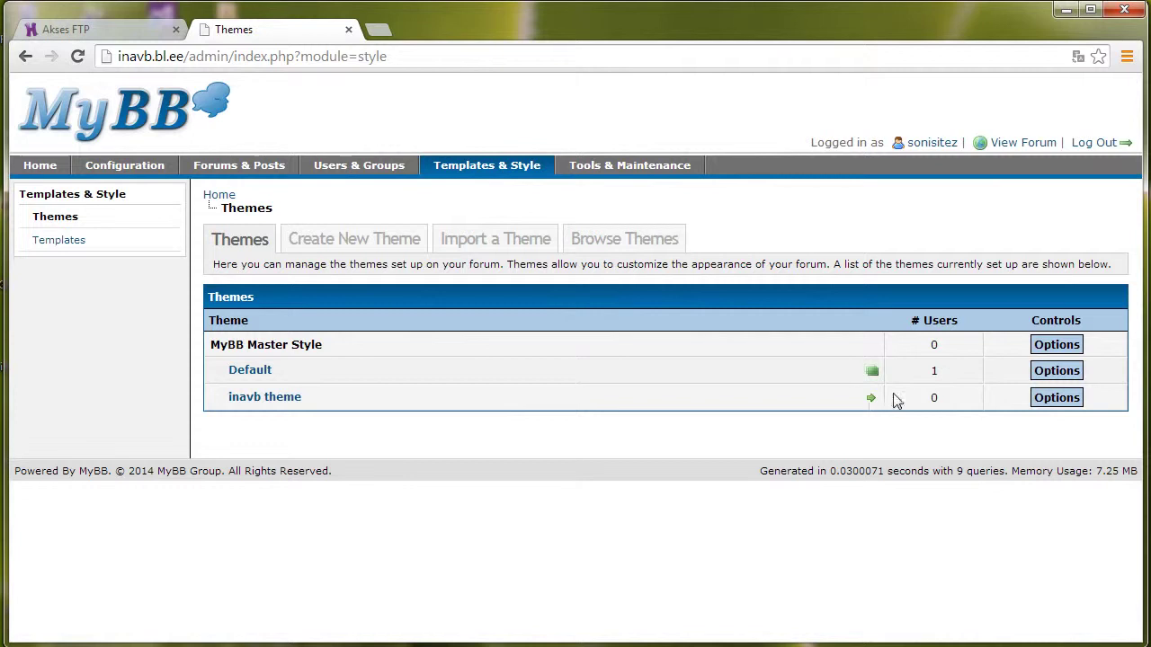
# - Make inavb theme the forum default and view the front page, declining translation
pyautogui.click(871, 399)
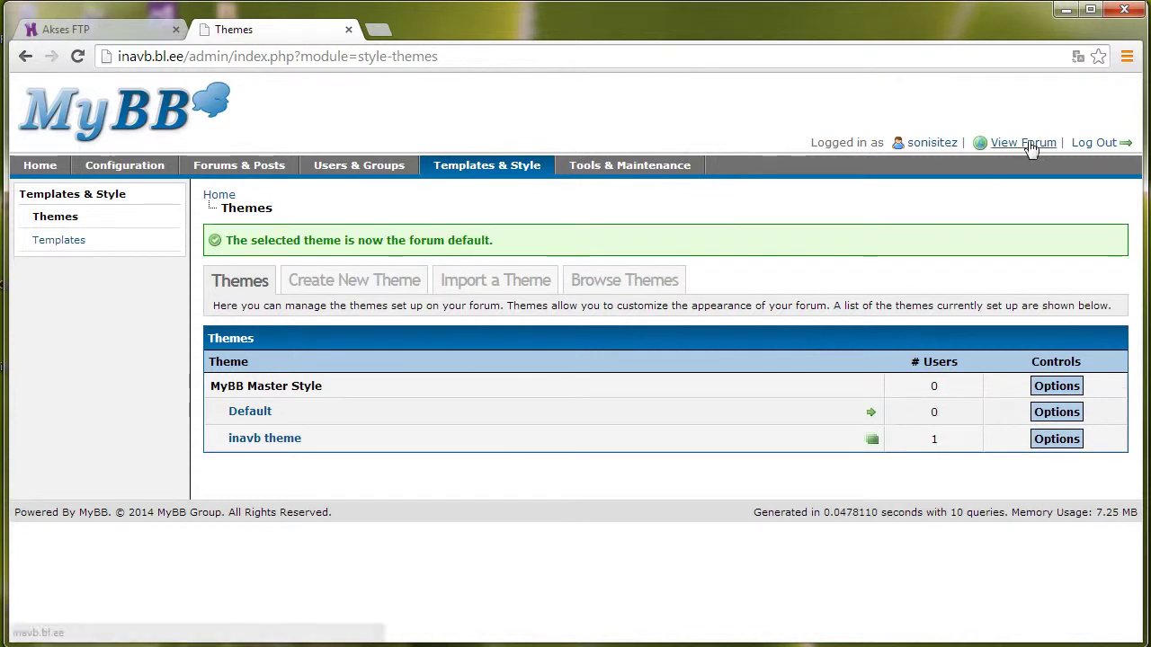
pyautogui.click(1025, 144)
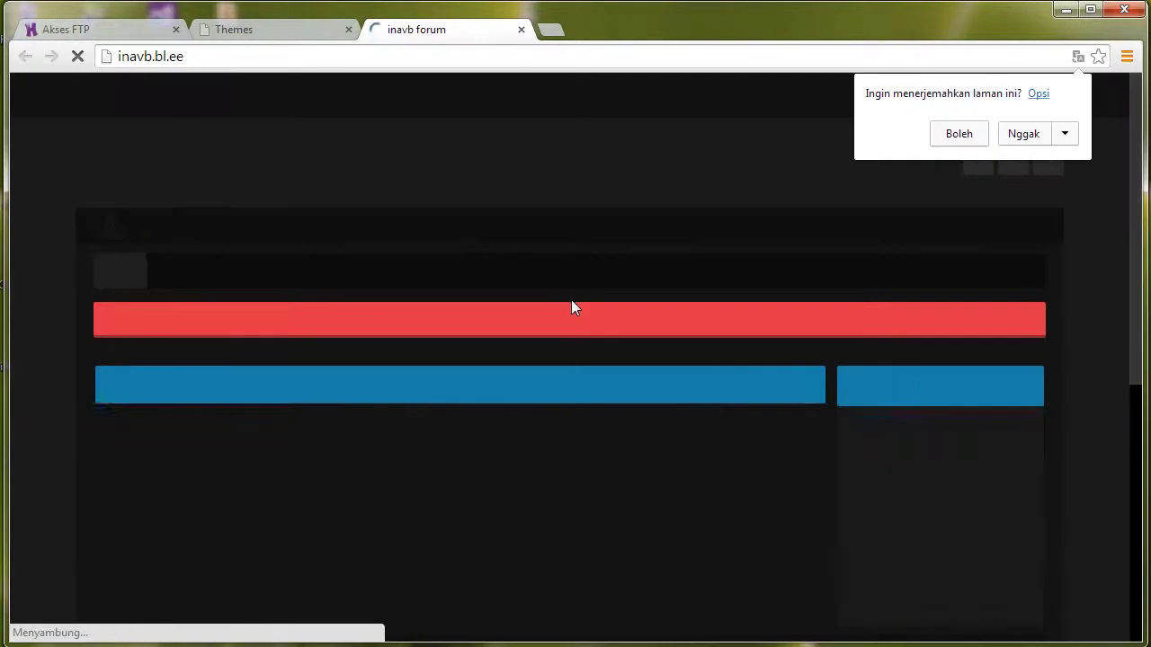
pyautogui.click(1015, 148)
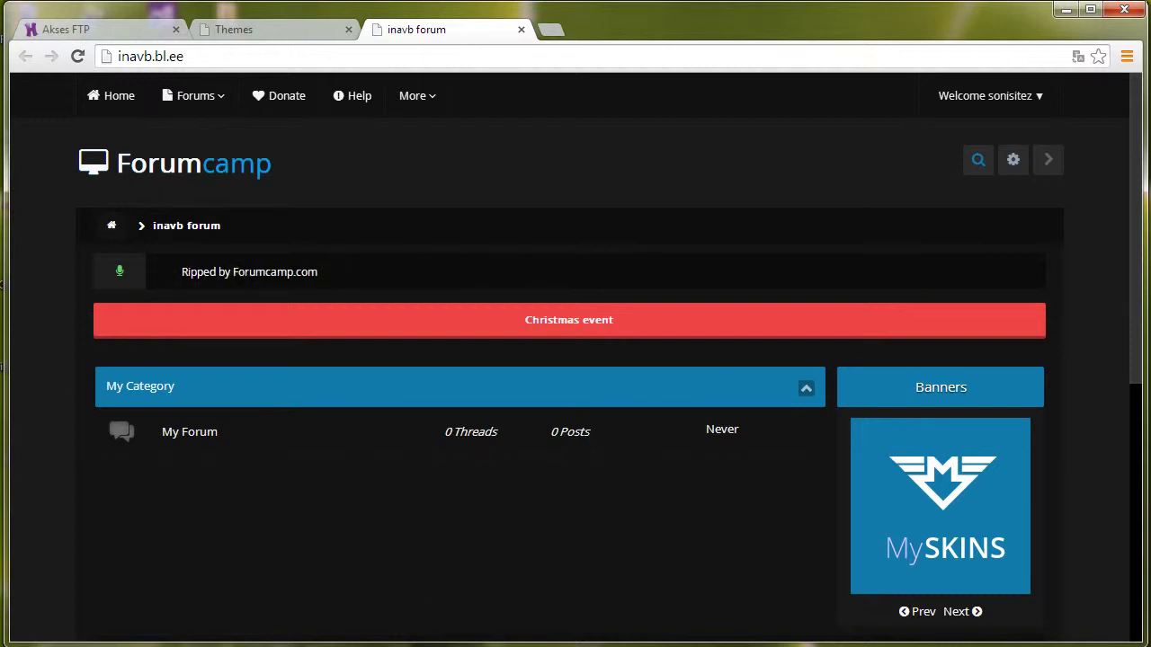
pyautogui.click(422, 629)
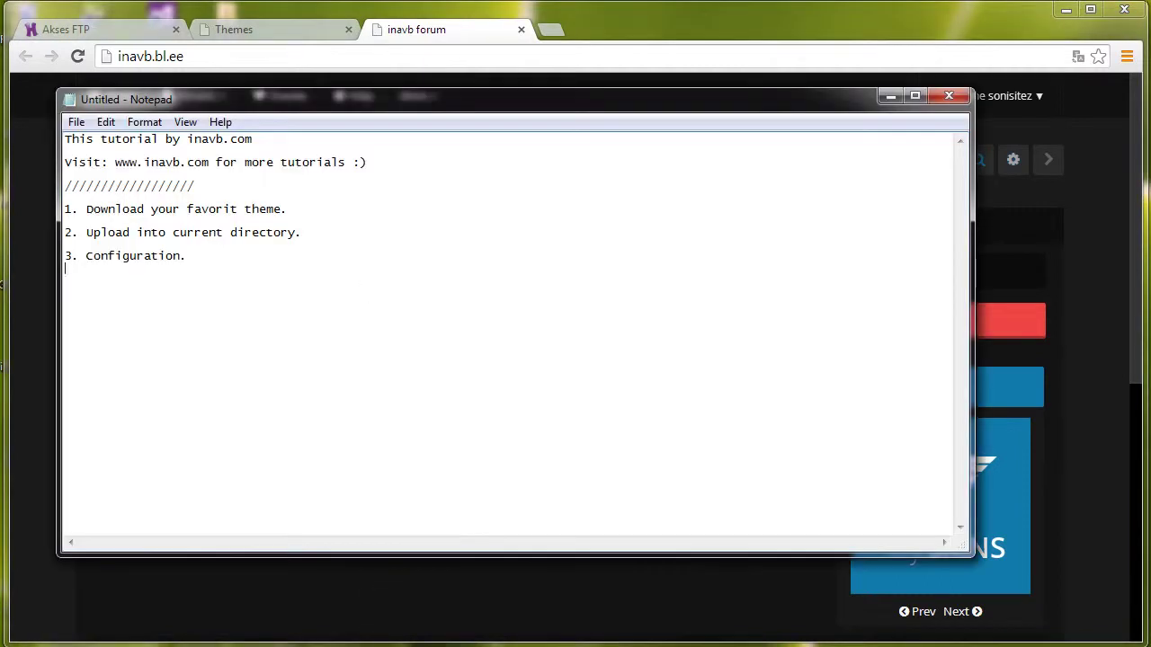
pyautogui.write('Finish.. your skin is change.')
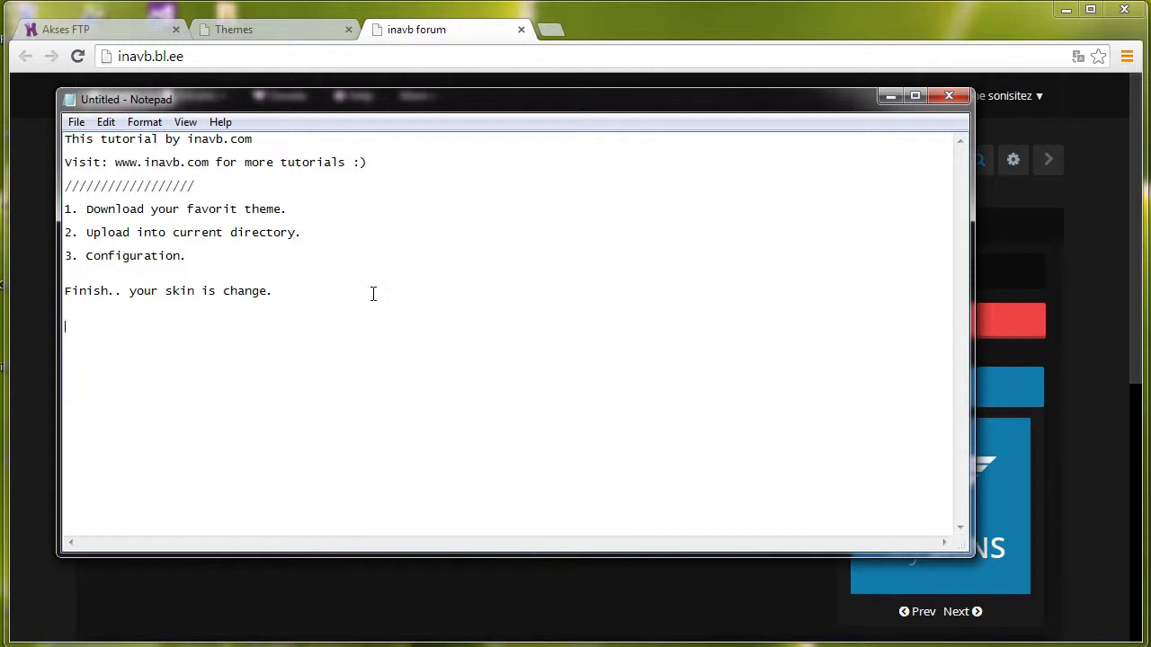
pyautogui.write('tutorial by www.i')
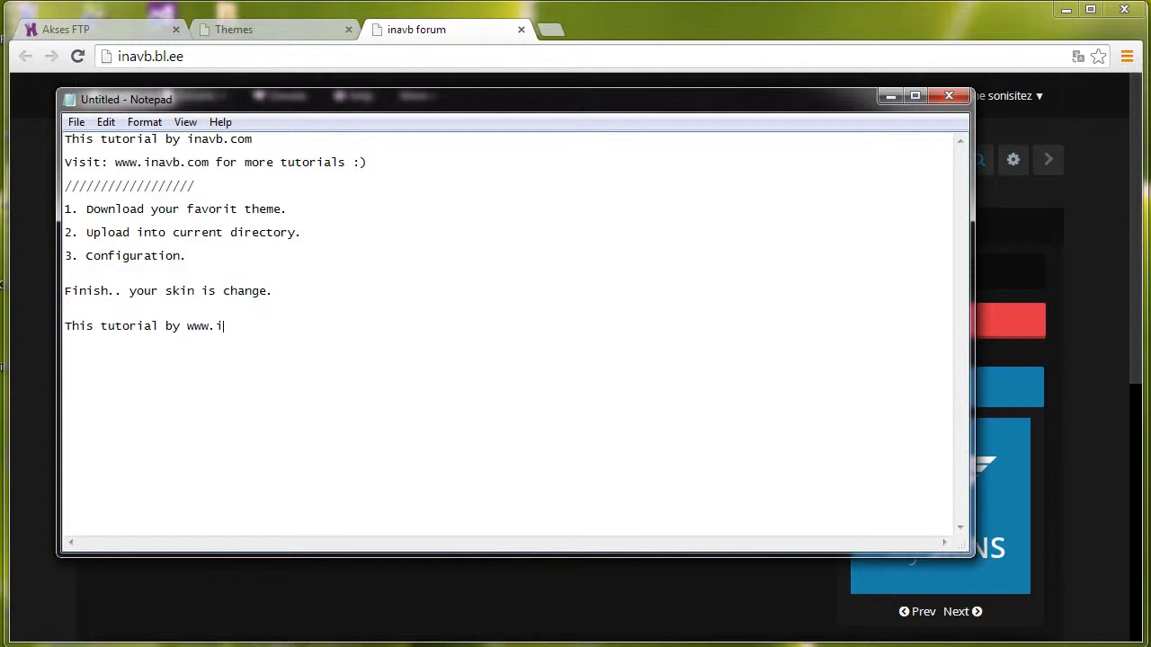
pyautogui.write('navb.com')
pyautogui.click(889, 97)
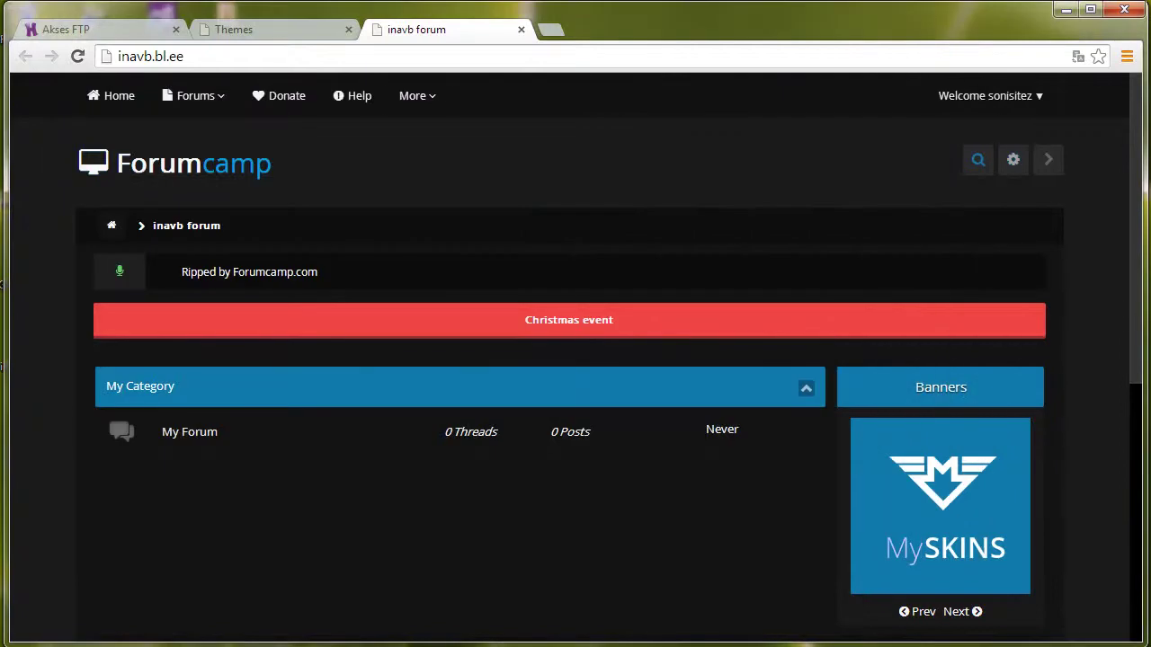
pyautogui.click(1039, 99)
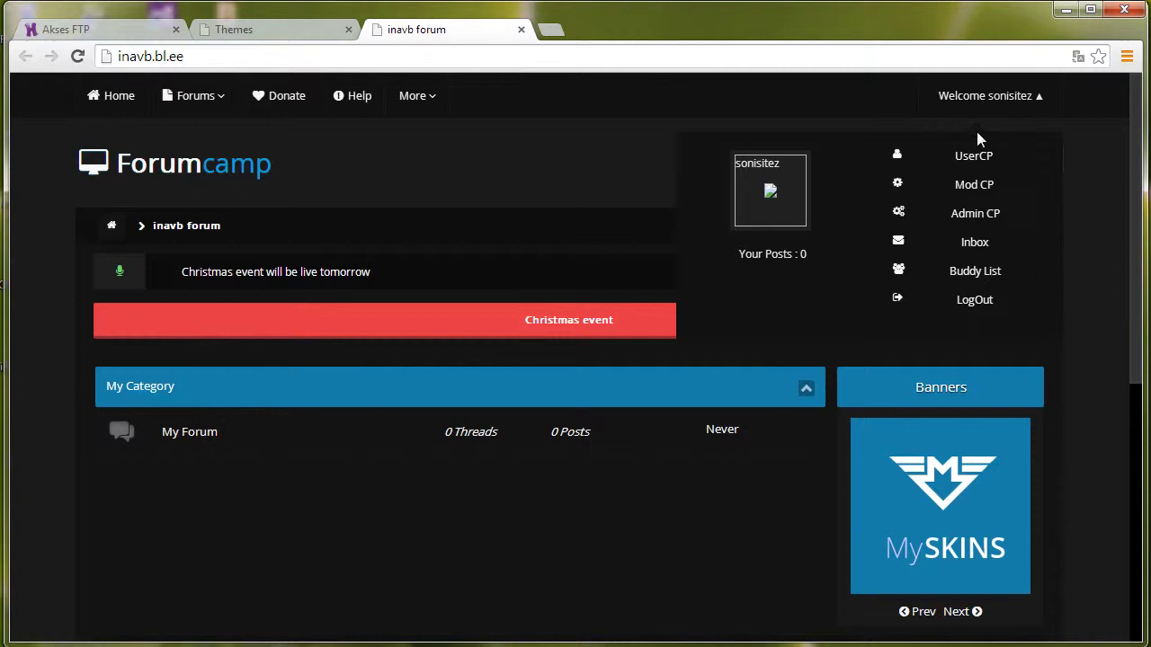
pyautogui.click(860, 126)
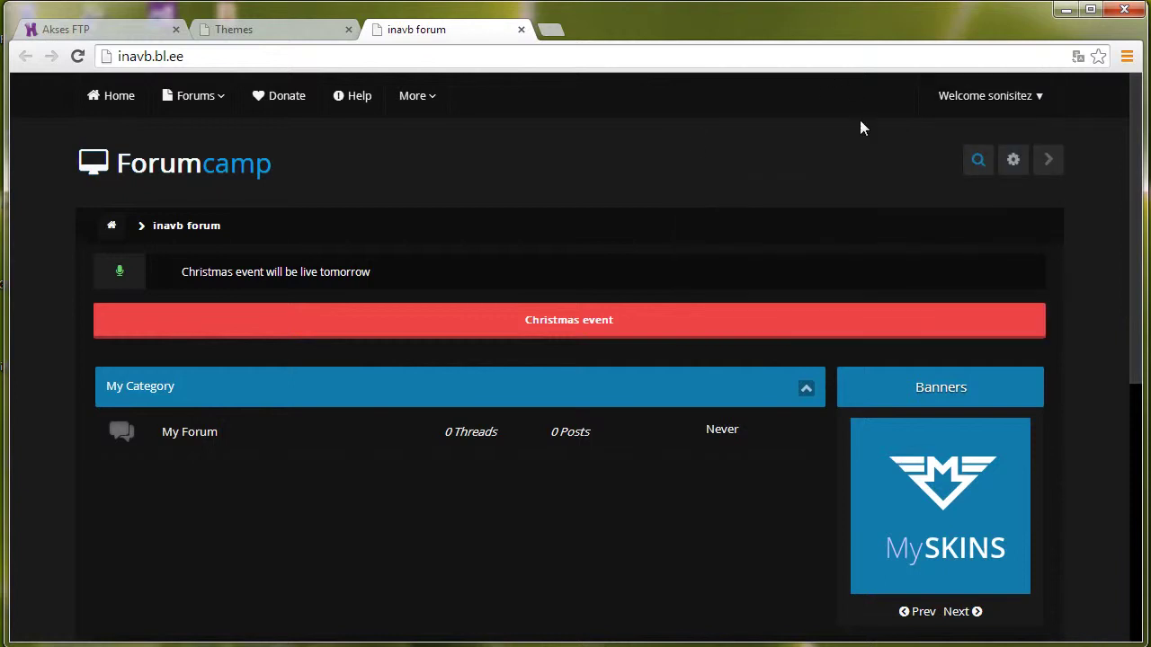